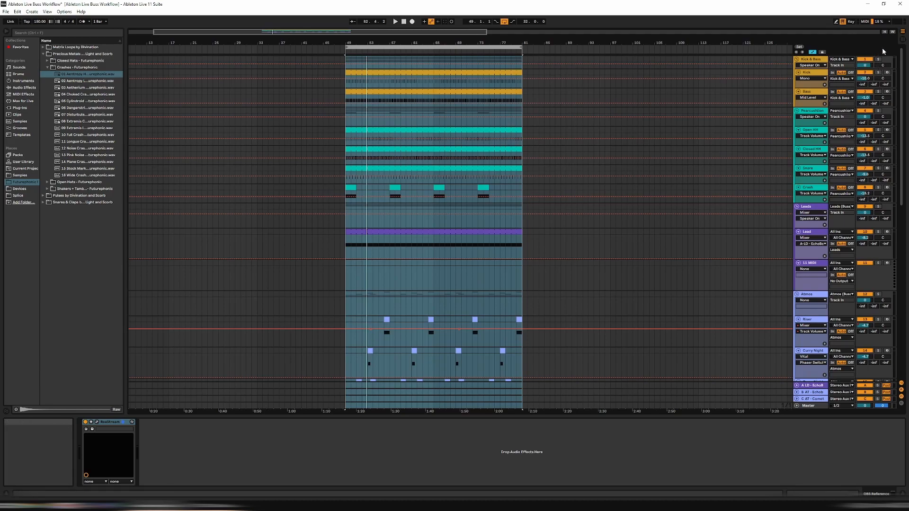
Map the solo switches of the Kick & Bass, Pearcushion, Leads and Atmos groups to numpad 1, 2, 3 and 4 respectively
click(851, 22)
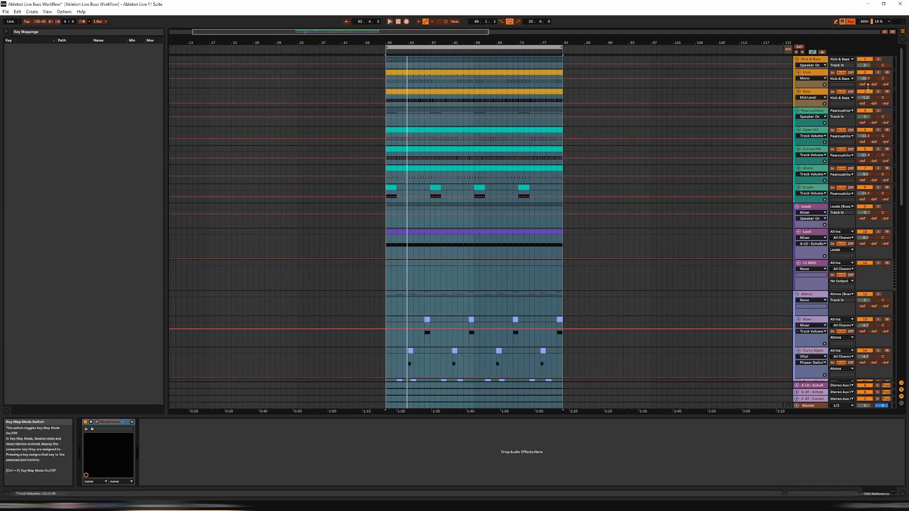
click(879, 62)
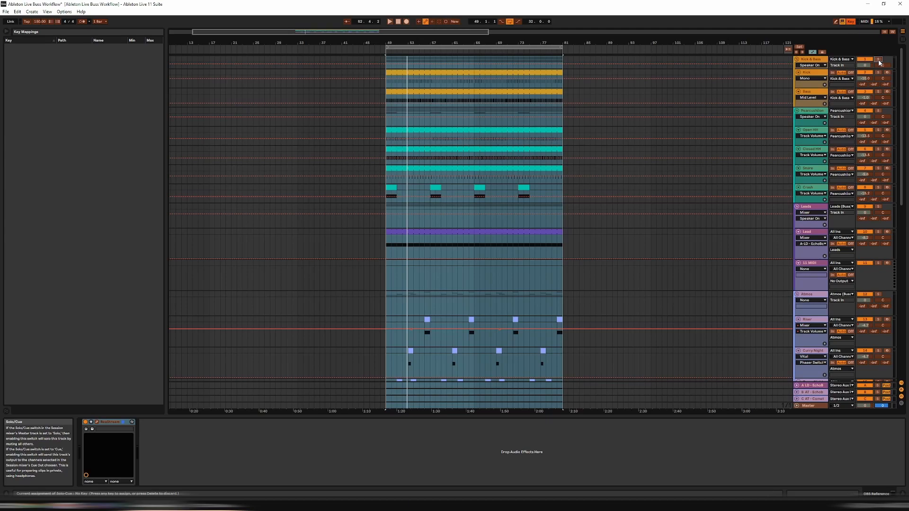
key(KP_1)
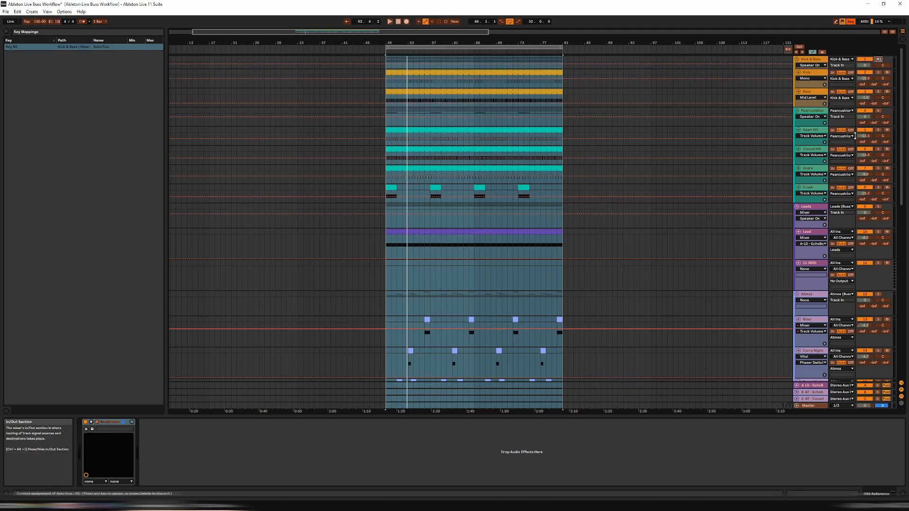
click(878, 112)
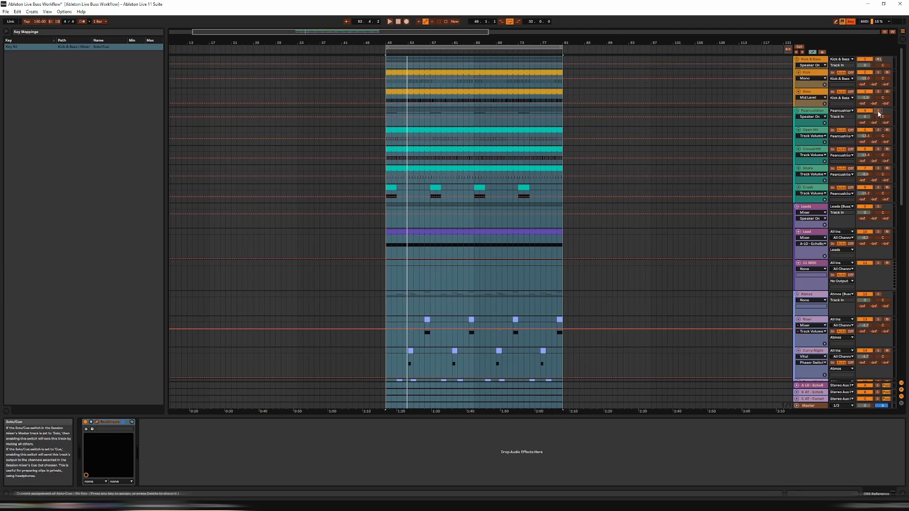
key(KP_2)
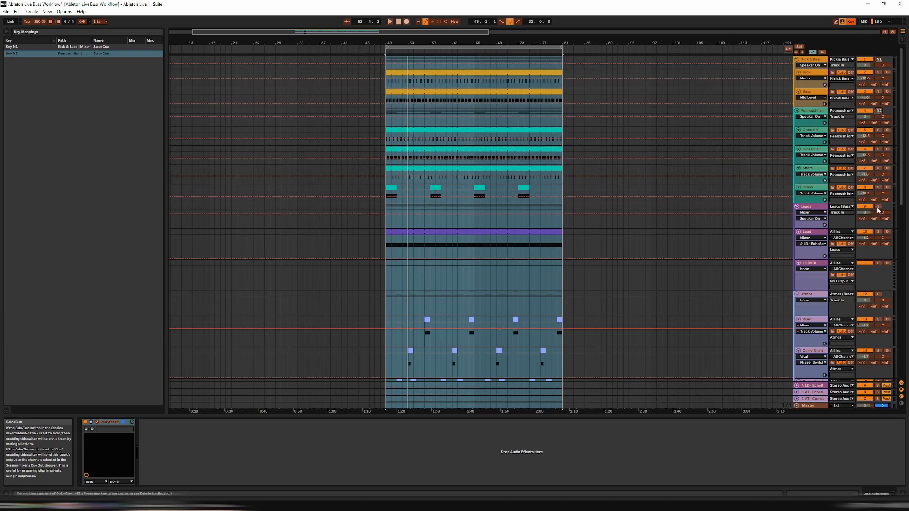
key(KP_3)
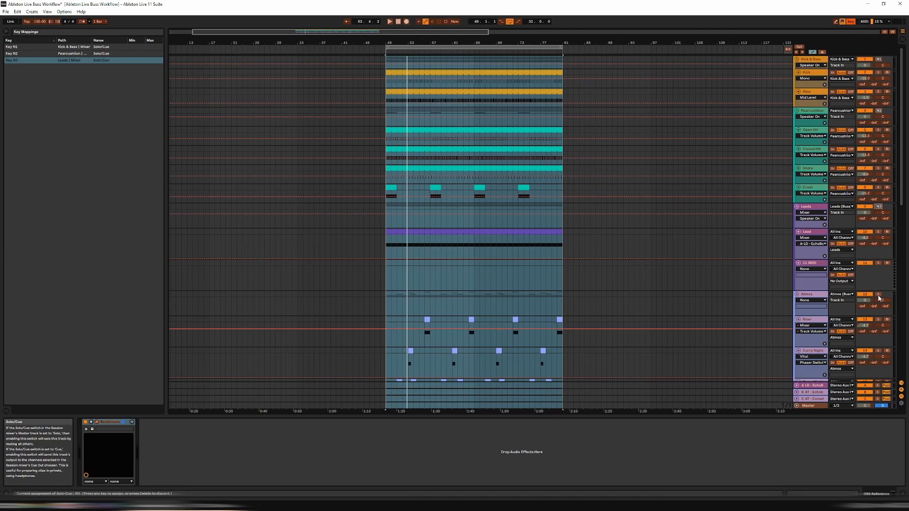
key(KP_4)
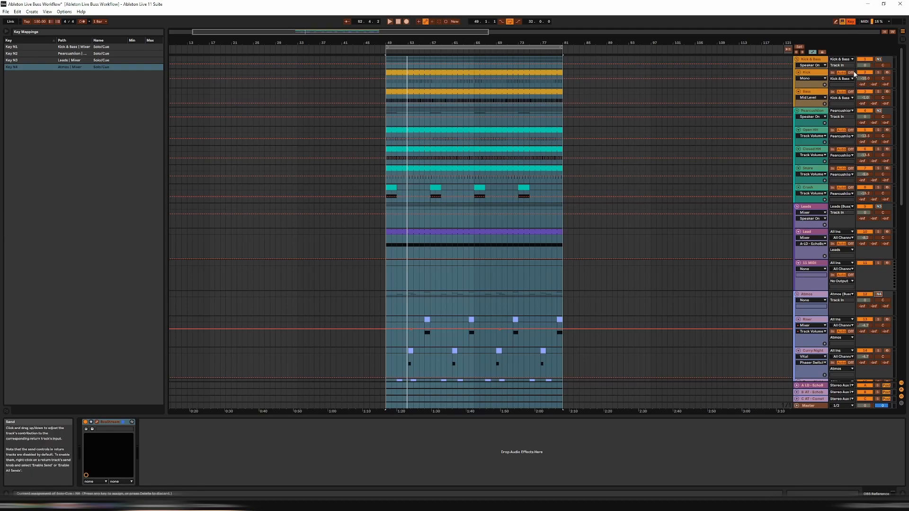
click(851, 22)
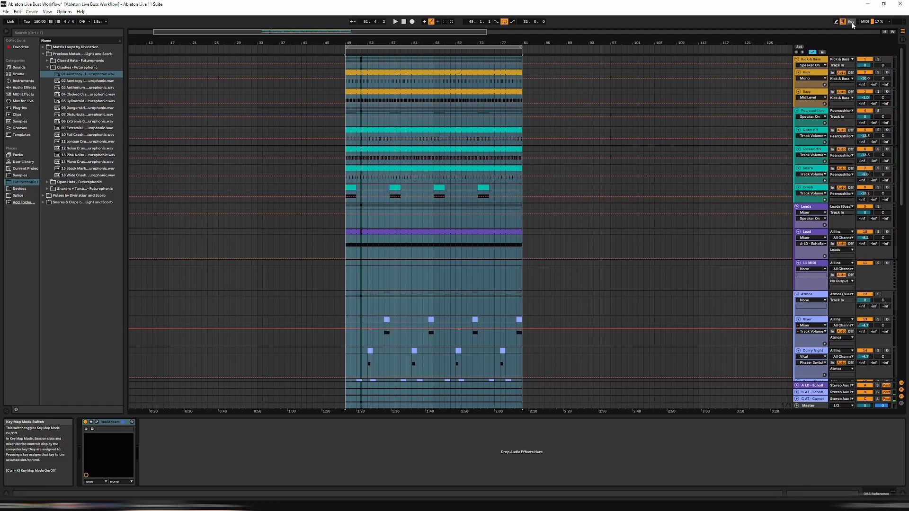
Toggle playback, then switch the Kick & Bass group's solo on and off again
key(space)
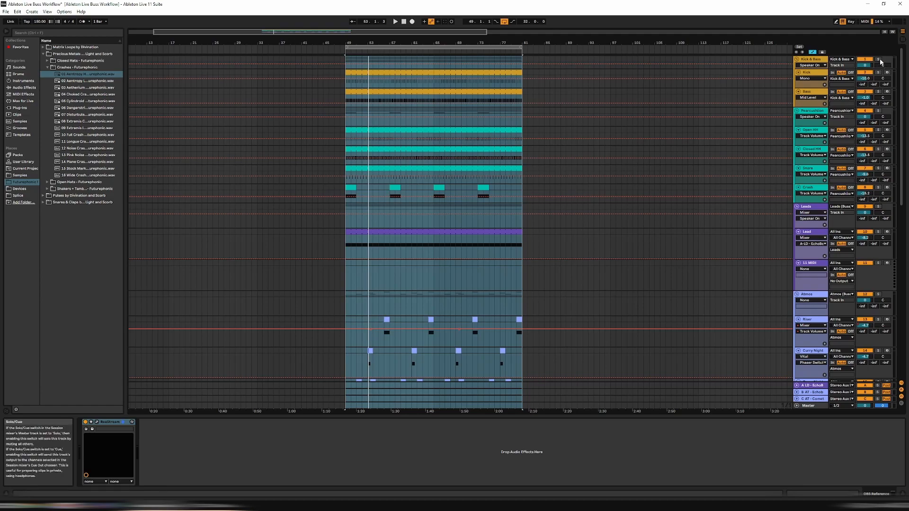
click(879, 60)
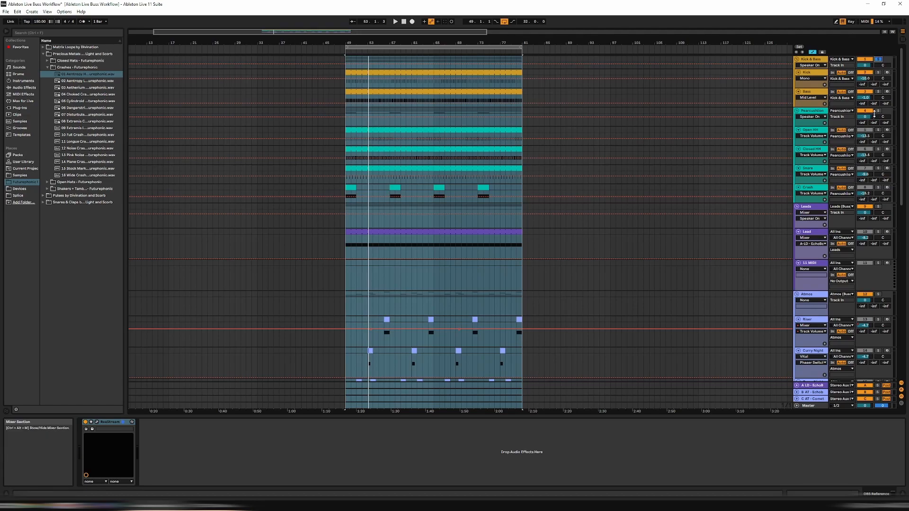
click(878, 59)
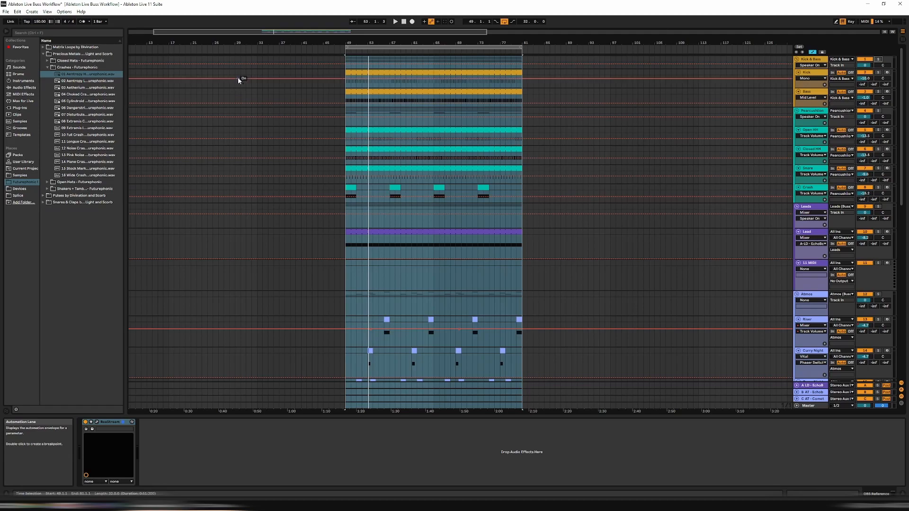
Check the Exclusive Solo option in the Record, Warp and Launch preferences
click(64, 12)
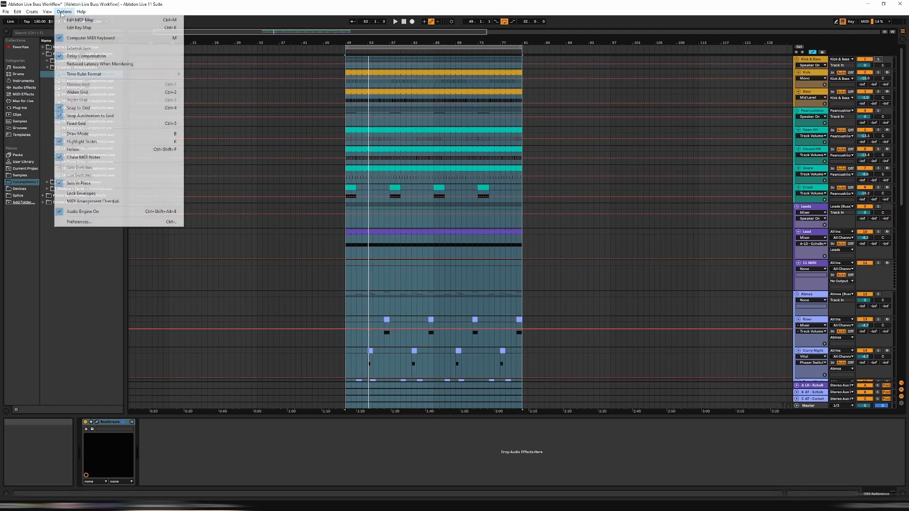
click(104, 223)
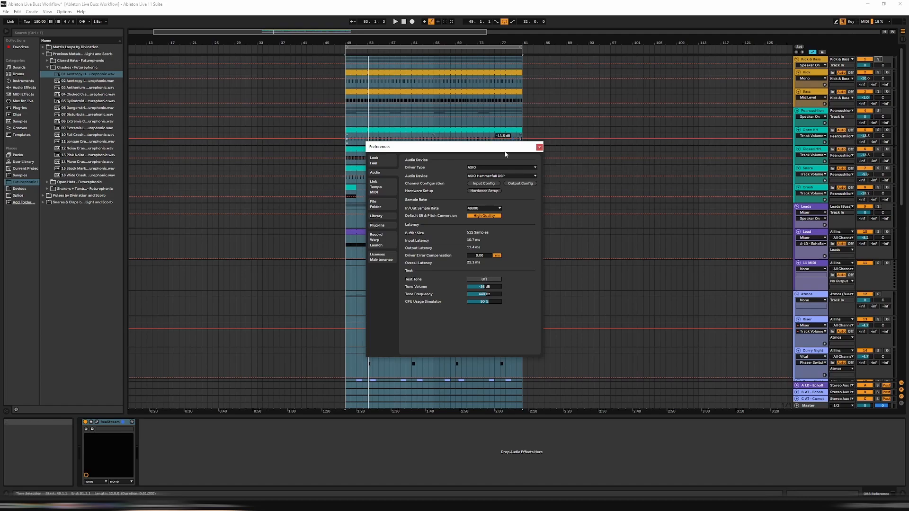
click(384, 244)
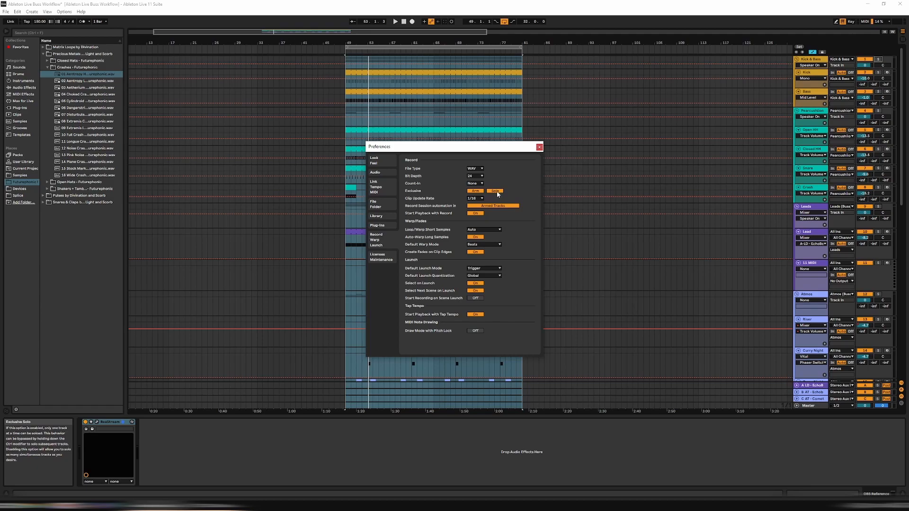
click(539, 147)
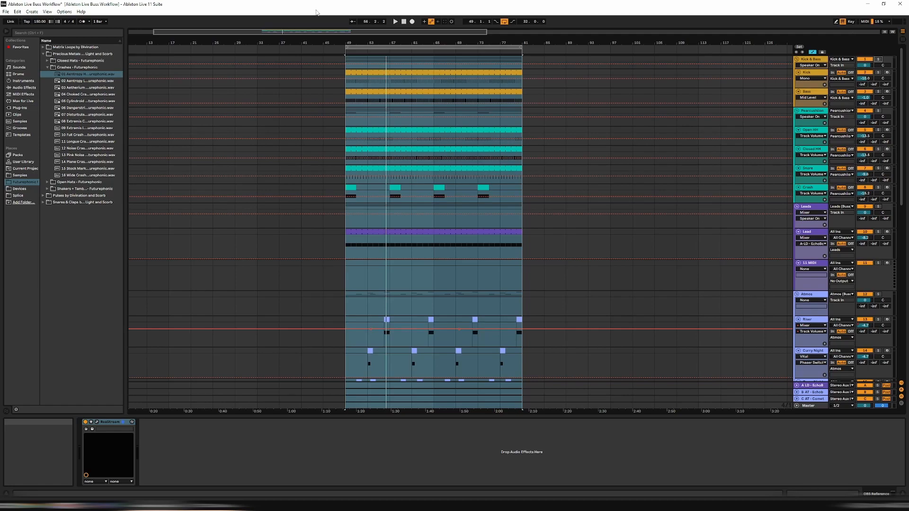
Toggle playback and switch the Pearcushion group's solo state
key(space)
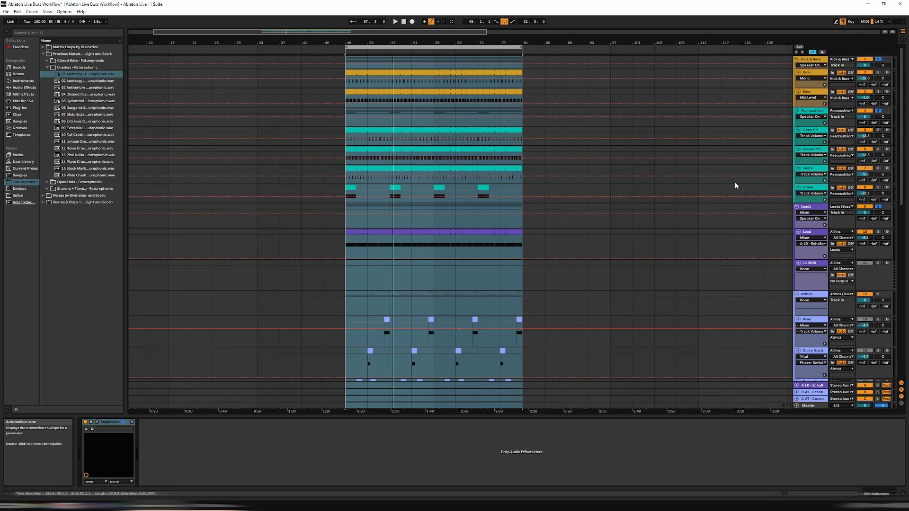
click(880, 111)
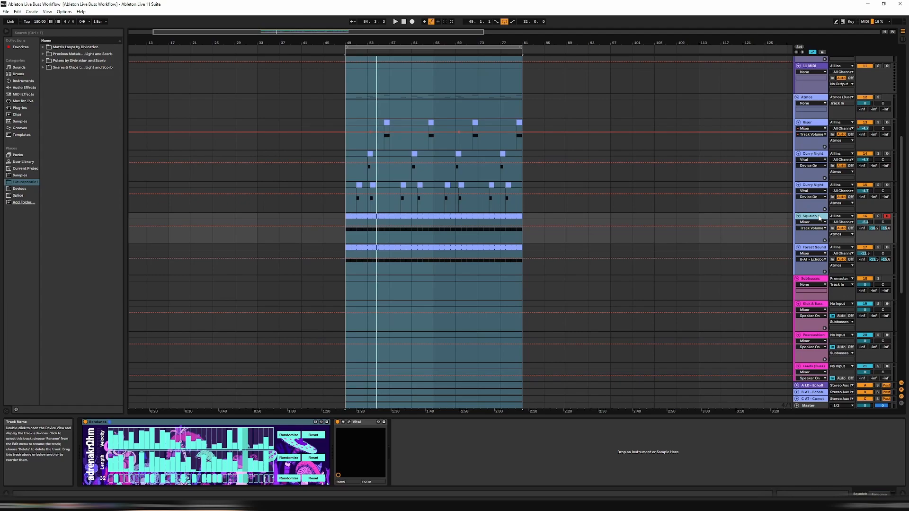
Audition the Squatch track in solo during playback, release its solo and select the lower Curry Night track
key(s)
key(s)
key(space)
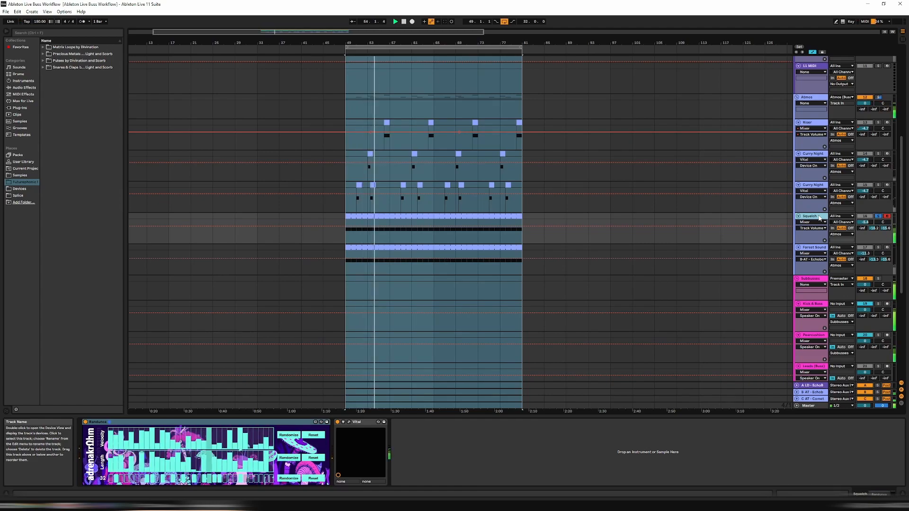
key(s)
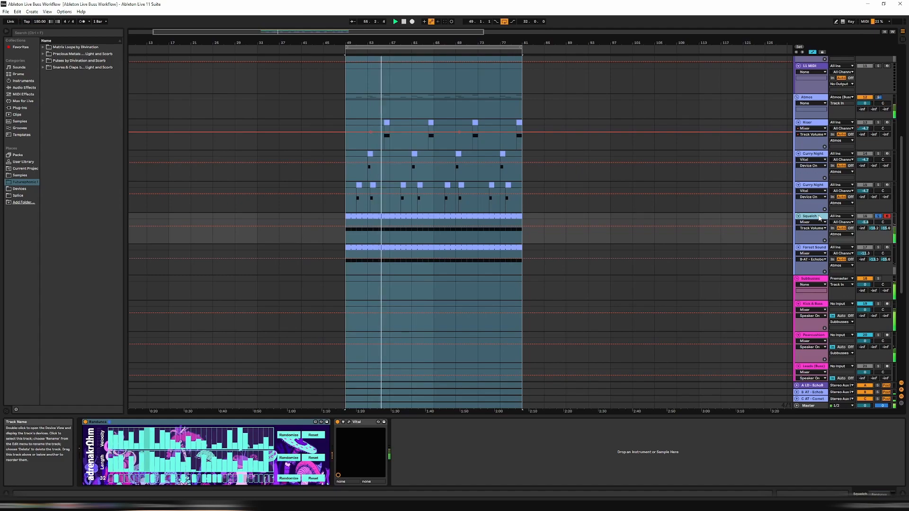
click(813, 186)
click(811, 216)
key(s)
click(812, 185)
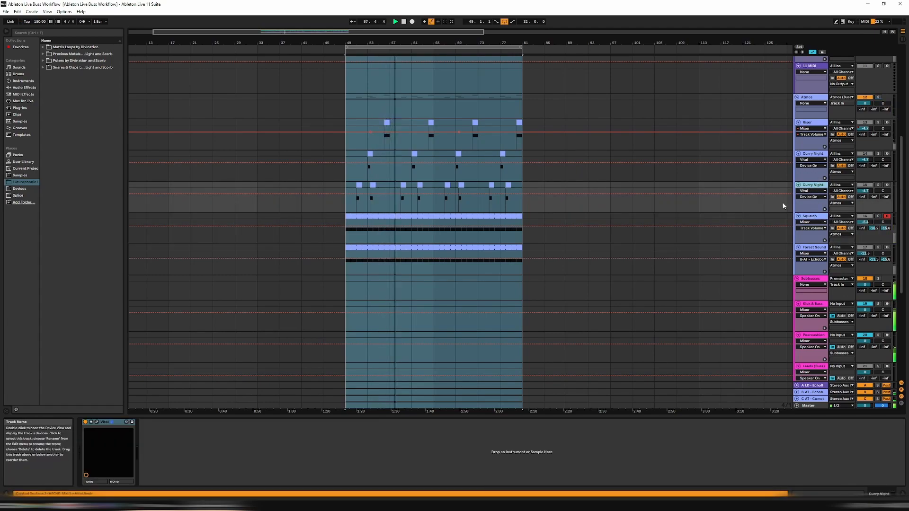
Audition the Forest Sound track in solo and release its solo again
click(821, 248)
key(s)
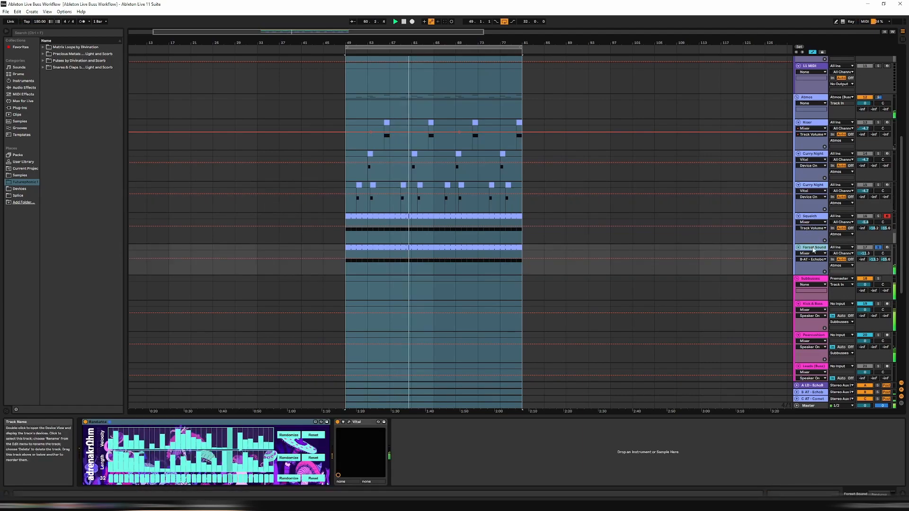
key(s)
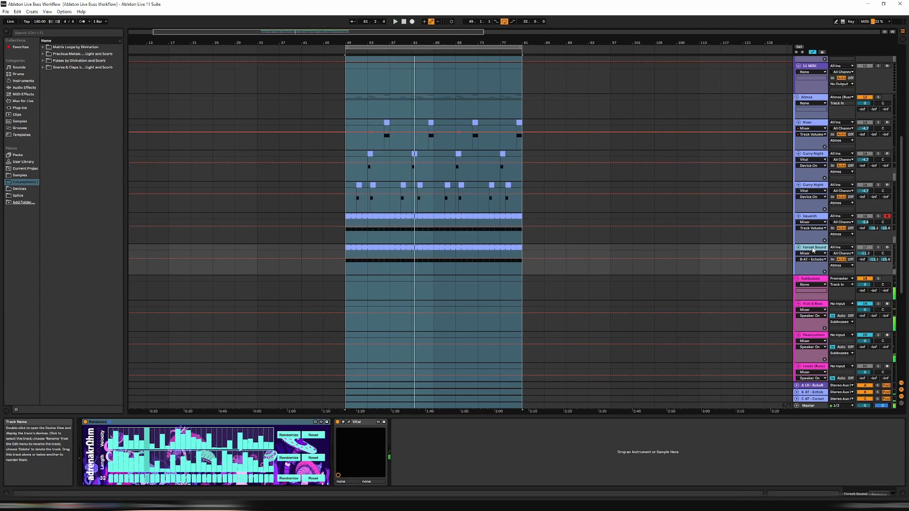
Map the Reference track's solo switch to numpad 0
scroll(803, 236, up, 2)
scroll(803, 236, down, 1)
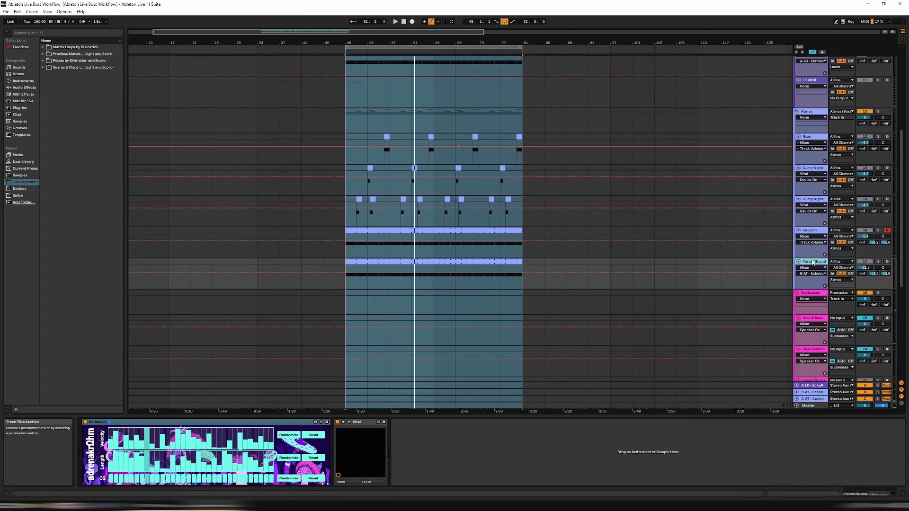
scroll(814, 191, up, 2)
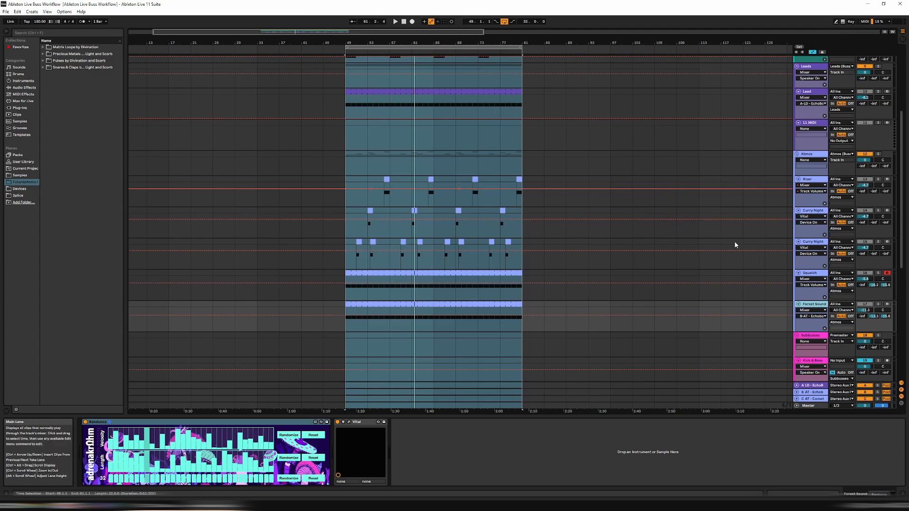
scroll(736, 246, down, 2)
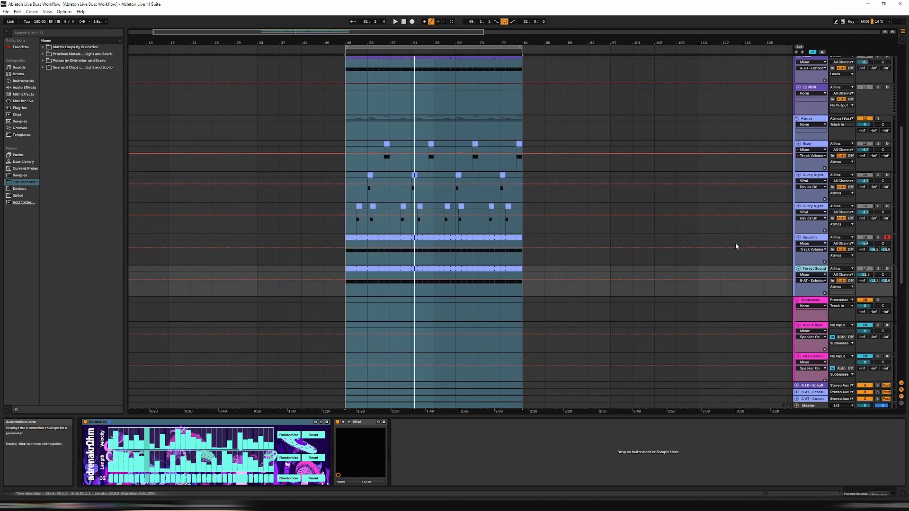
scroll(735, 243, down, 10)
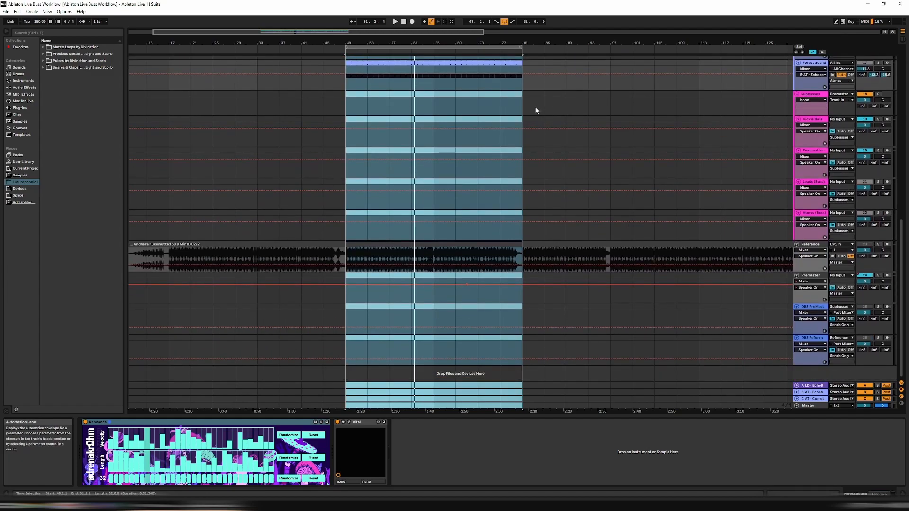
scroll(535, 106, up, 1)
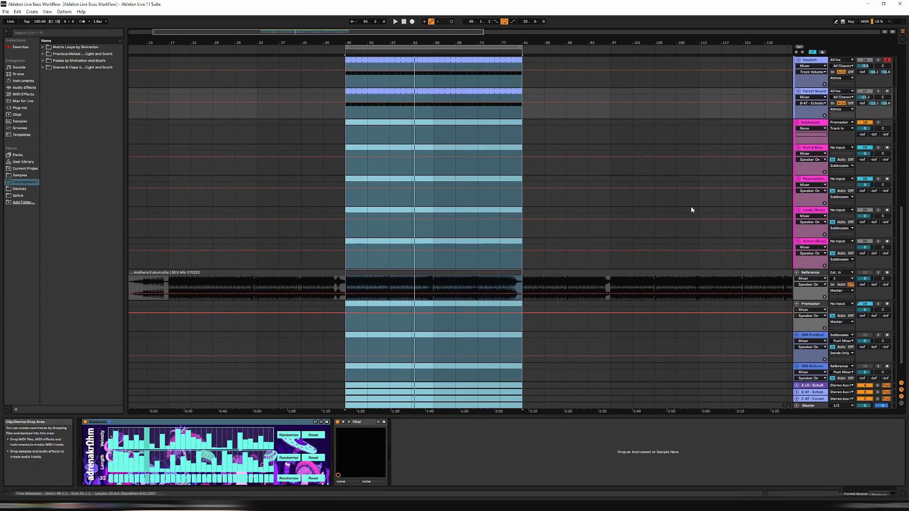
click(808, 274)
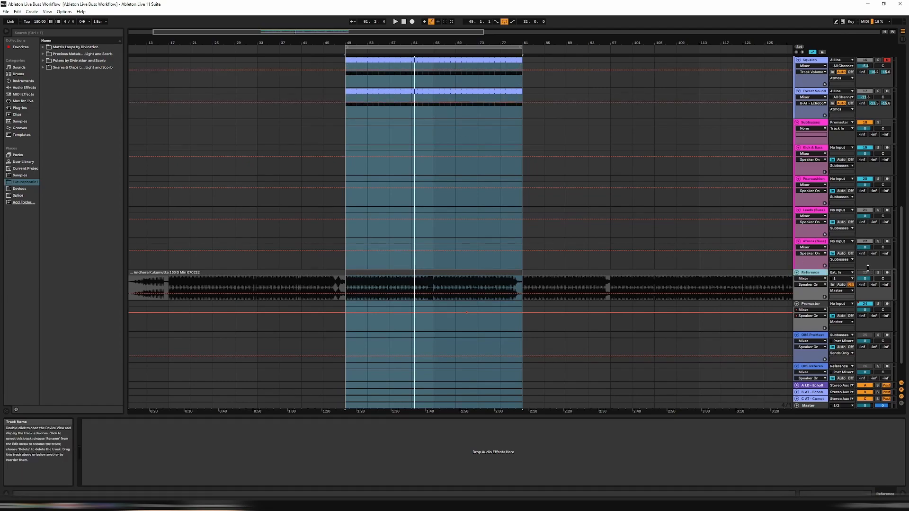
click(850, 22)
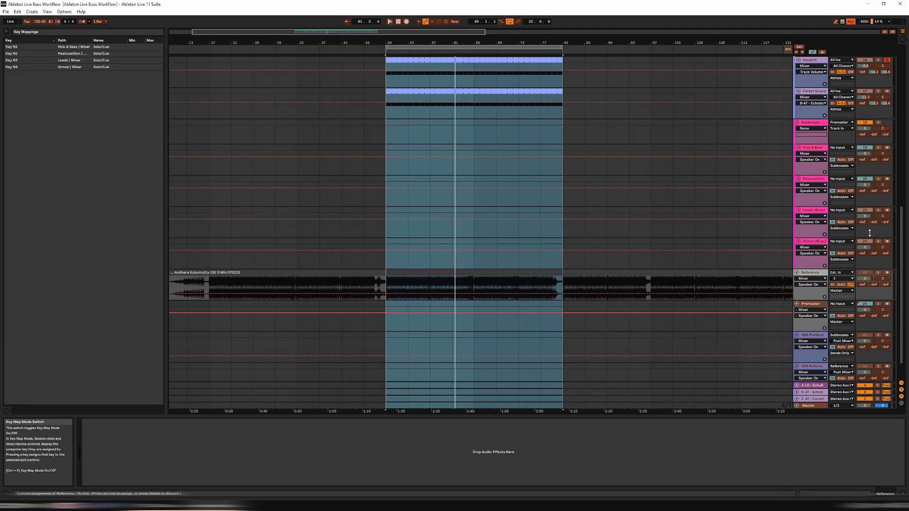
click(878, 273)
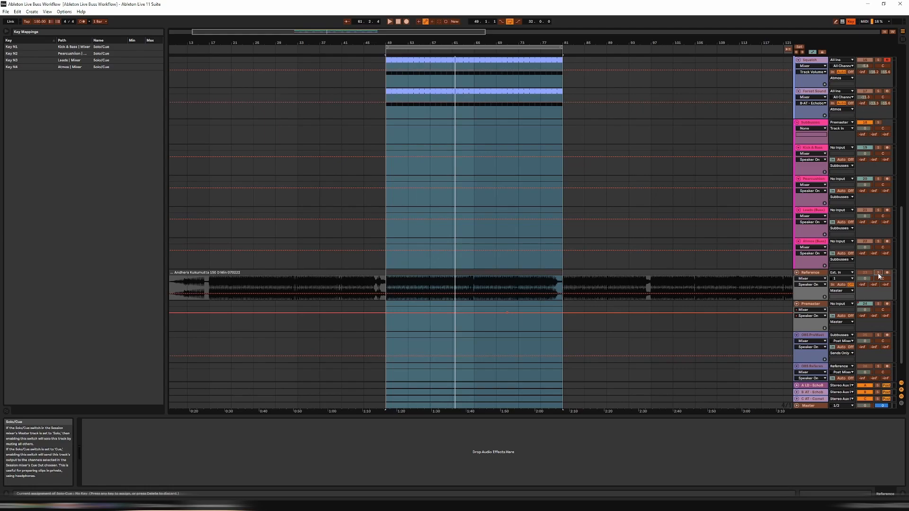
key(0)
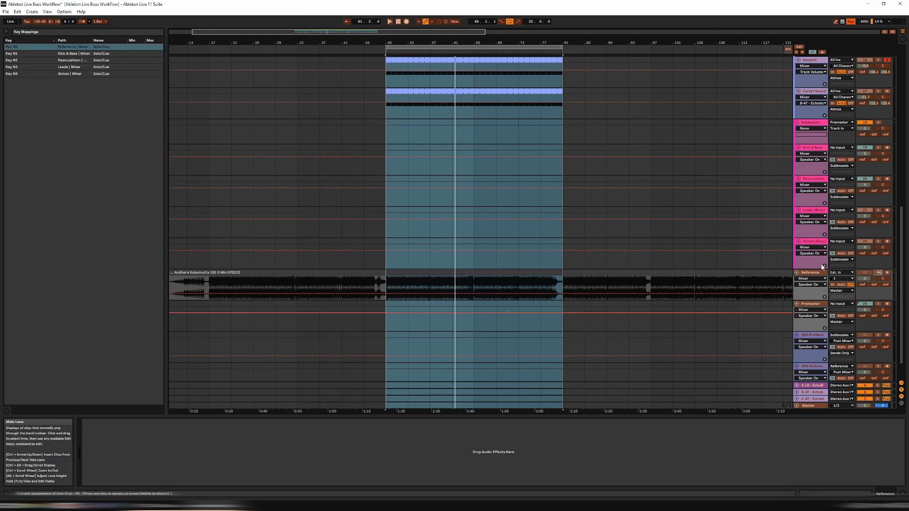
click(851, 22)
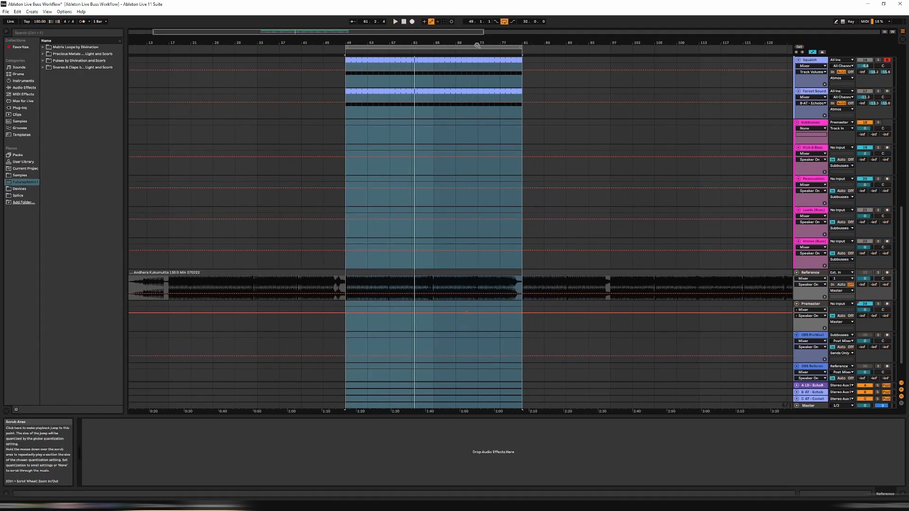
Play the looped section and look back over the tracks from the Reference track up to the percussion and leads
scroll(429, 58, down, 2)
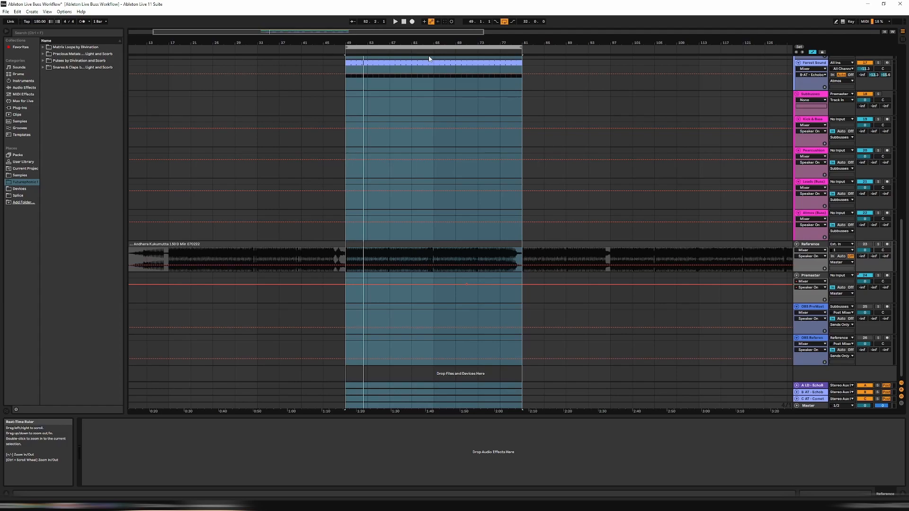
key(space)
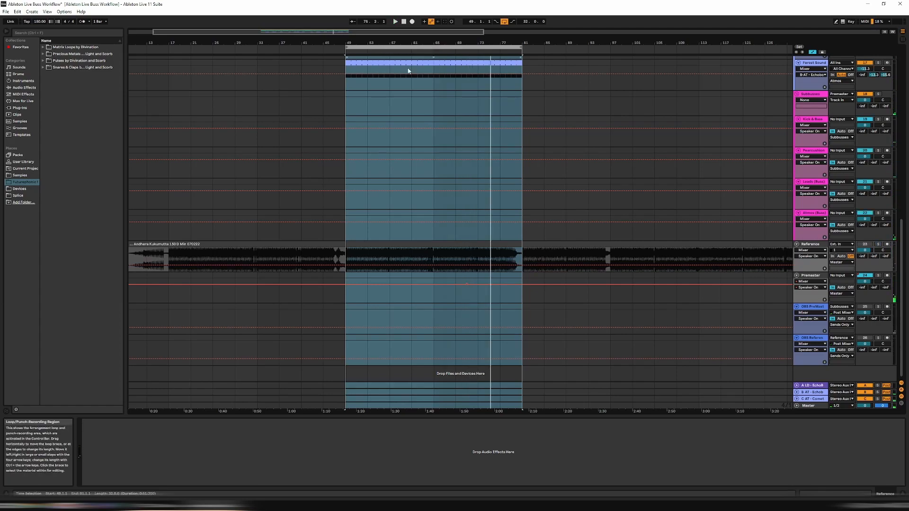
scroll(497, 170, up, 3)
scroll(495, 161, down, 3)
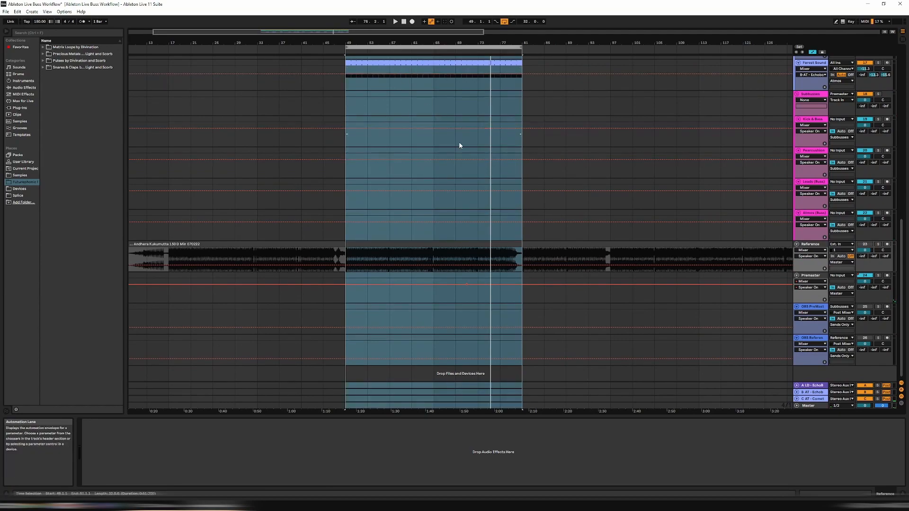
scroll(462, 146, up, 2)
scroll(463, 150, up, 15)
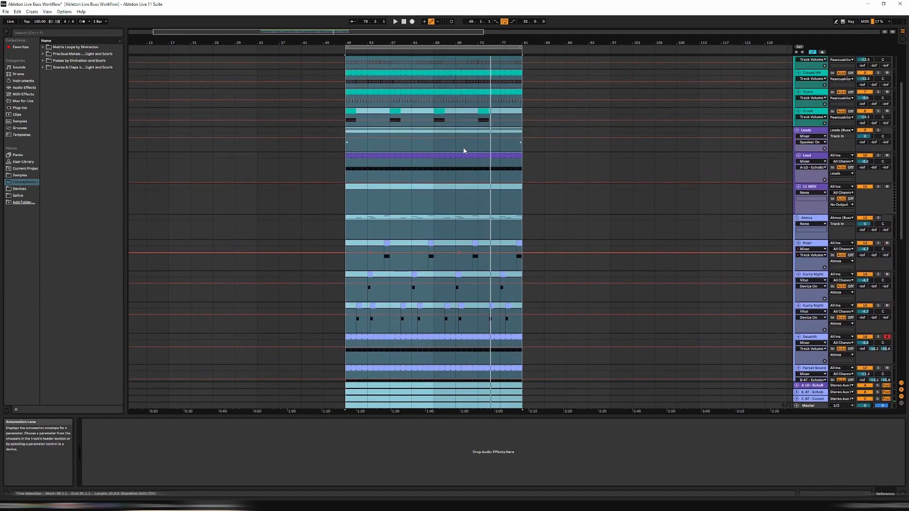
Play the looped section with the Reference track soloed, and look over the Atmos tracks and the subbusses
scroll(464, 146, down, 15)
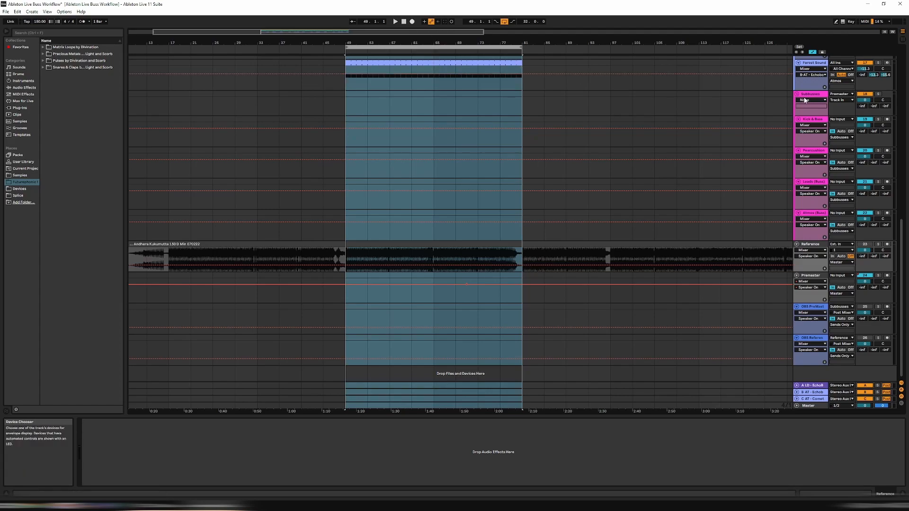
key(space)
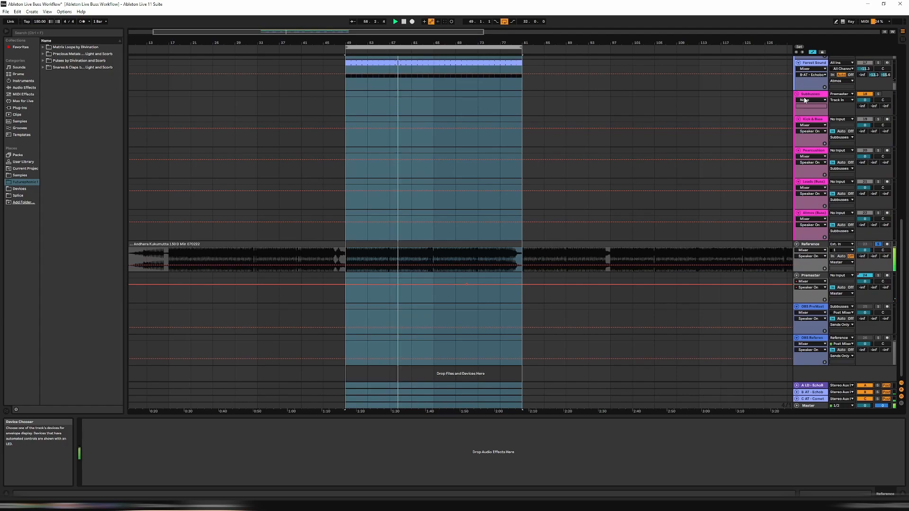
scroll(669, 140, up, 5)
scroll(667, 152, up, 2)
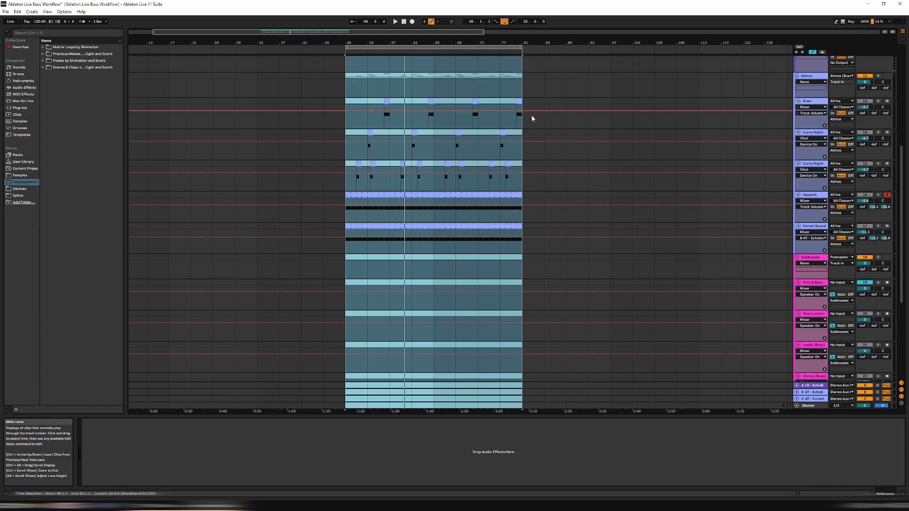
scroll(754, 240, down, 4)
scroll(756, 241, down, 2)
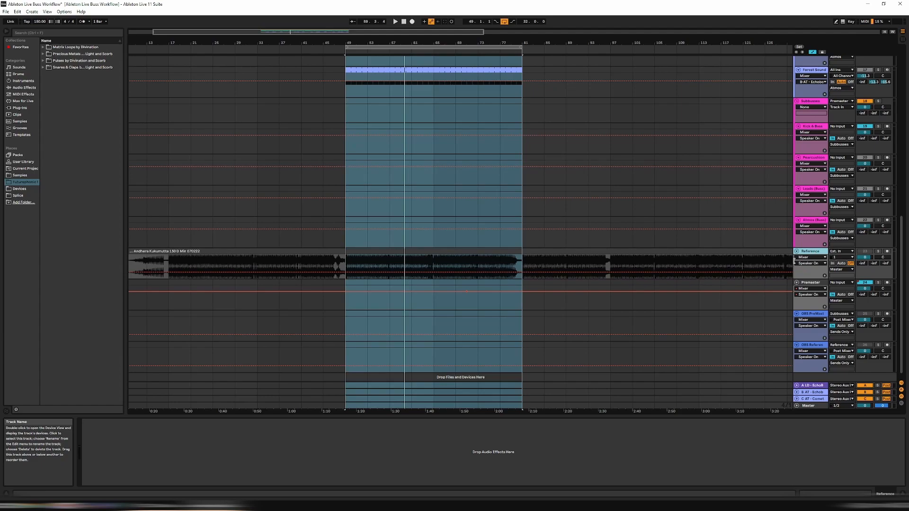
Turn on the computer MIDI keyboard and select the Kick & Bass buss track inside the Subbusses group
click(843, 24)
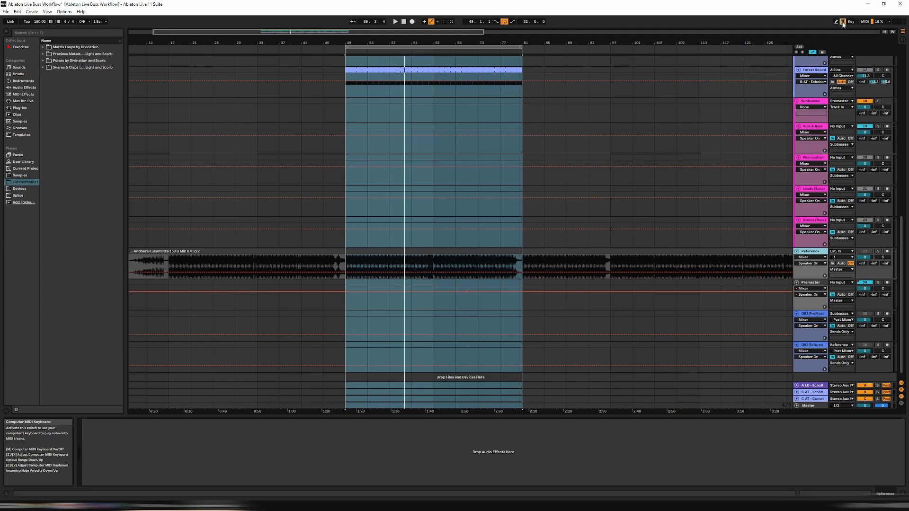
click(815, 102)
click(825, 127)
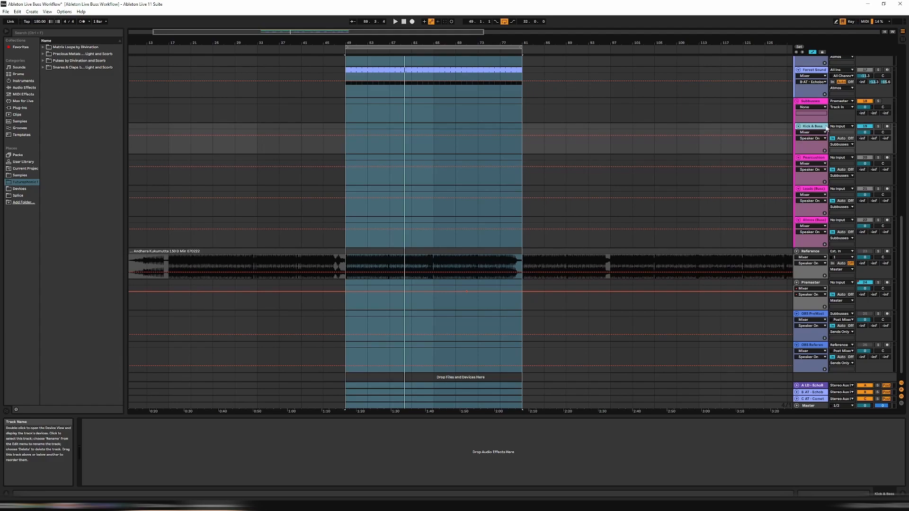